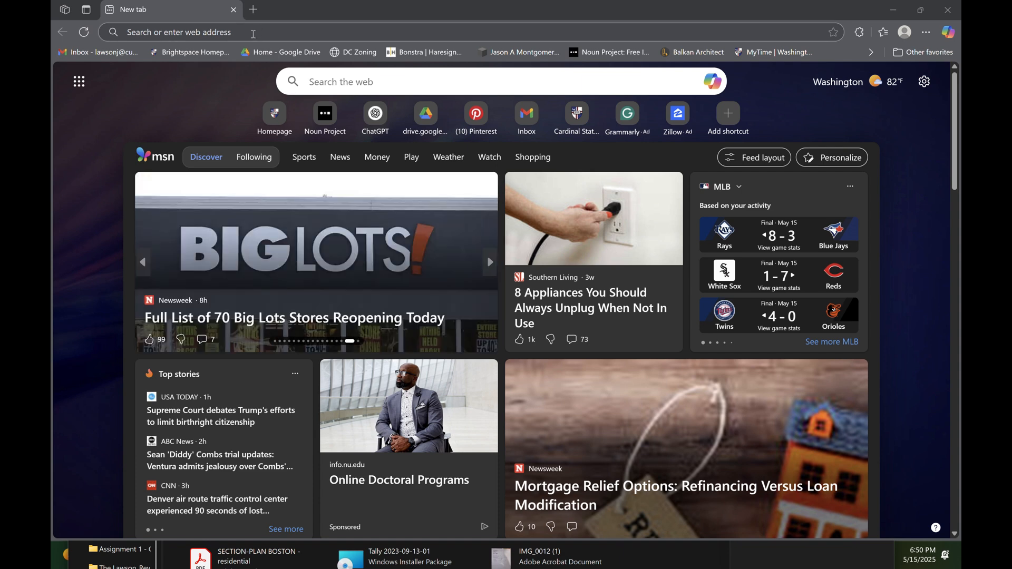
Open the website scale.twir.re in the browser
left_click(253, 33)
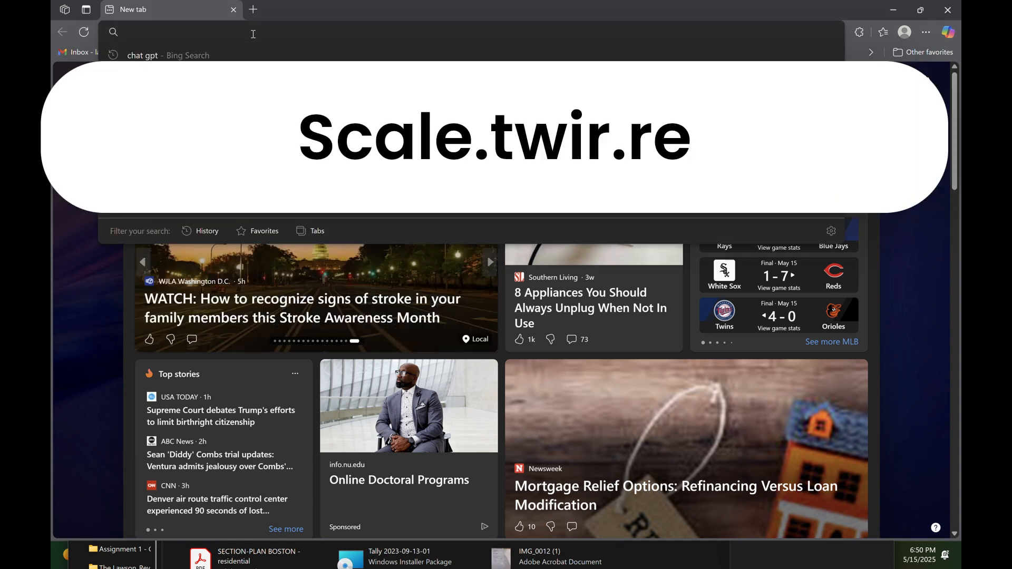
type("scale")
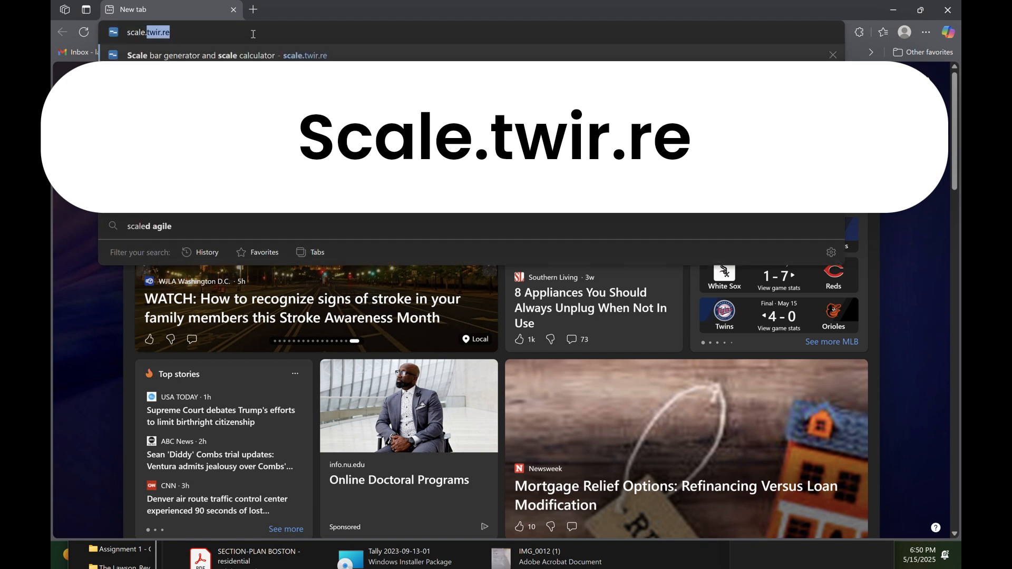
type(".twir")
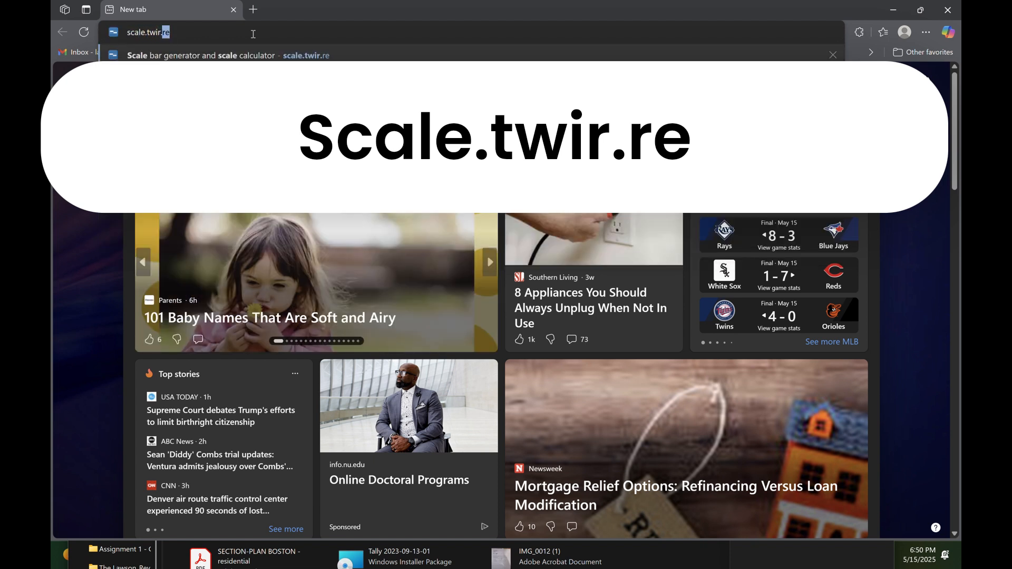
type(".re")
key("Return")
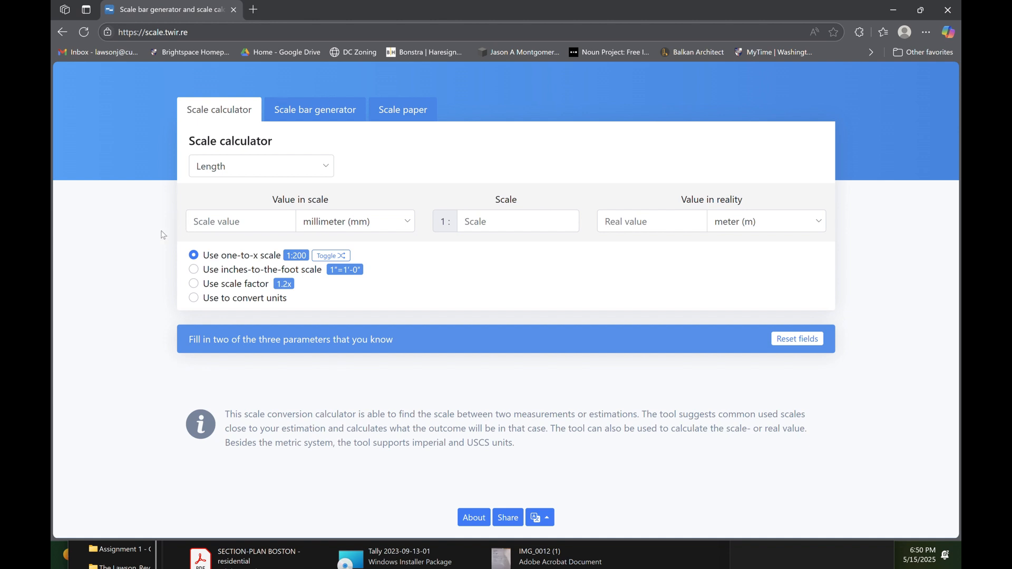
Open the scale bar generator and look over its settings and the scale bar preview
left_click(331, 110)
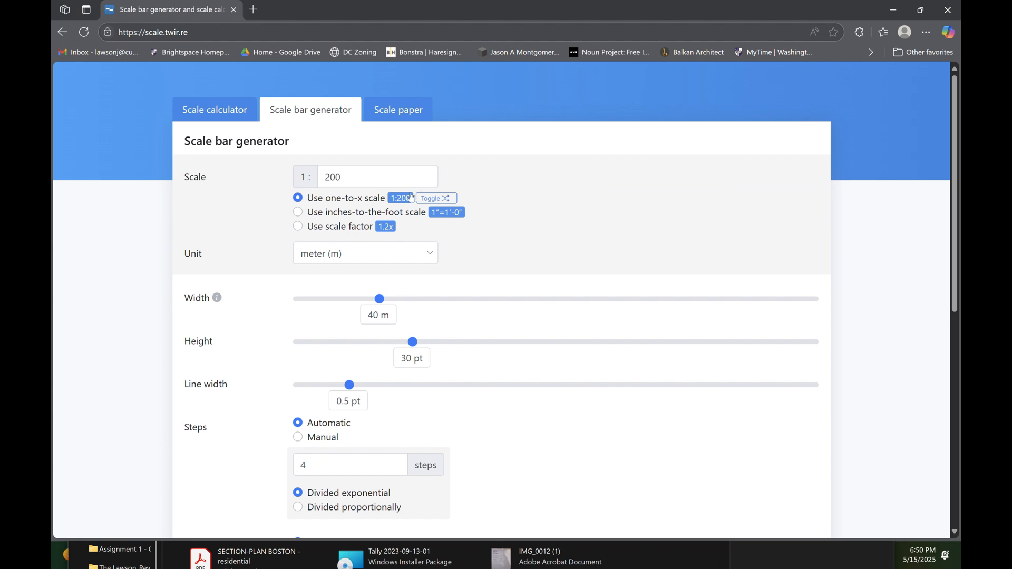
scroll(543, 232, "down", 3)
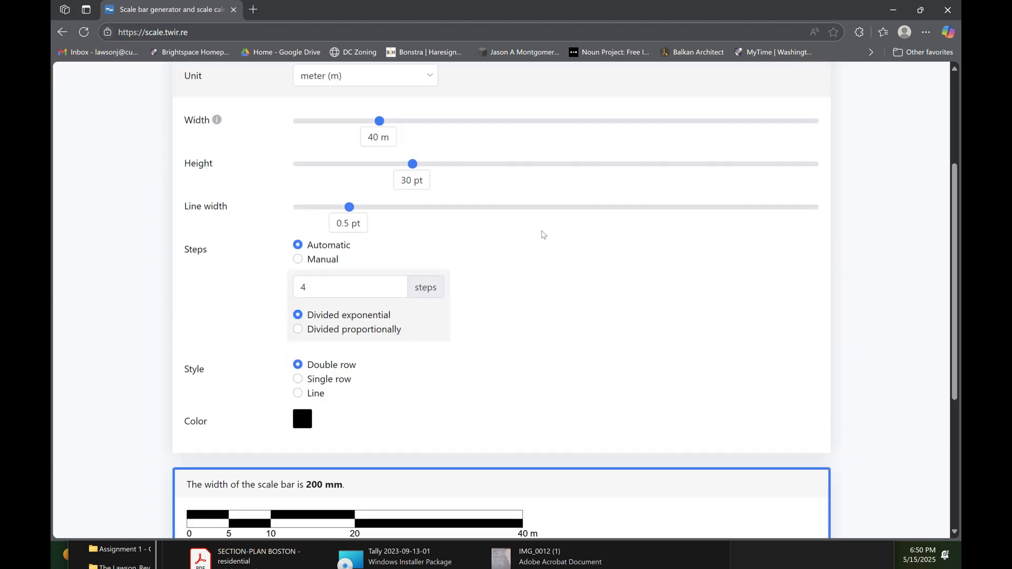
scroll(526, 248, "up", 3)
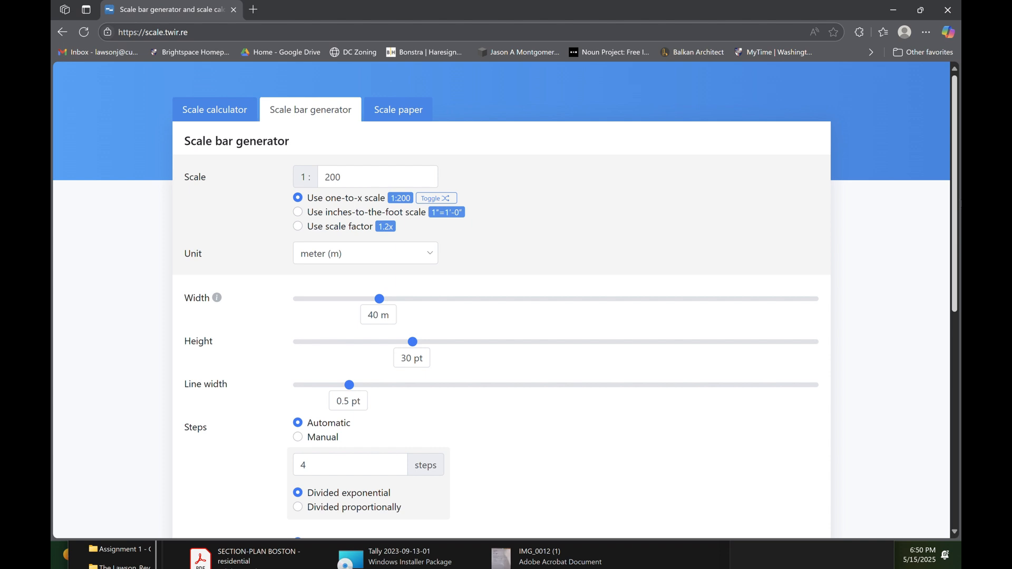
left_click_drag(958, 212, 956, 352)
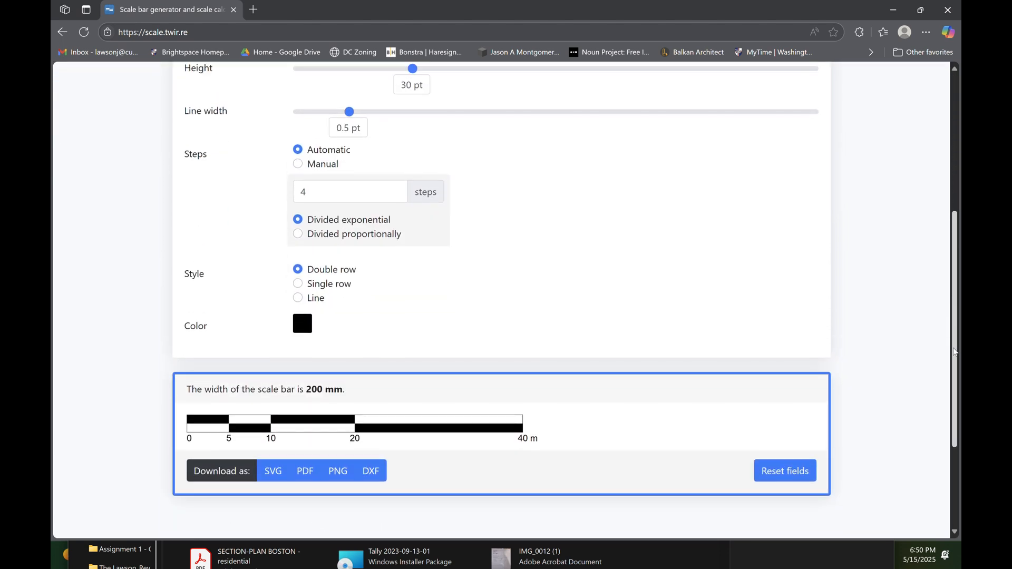
scroll(929, 217, "up", 5)
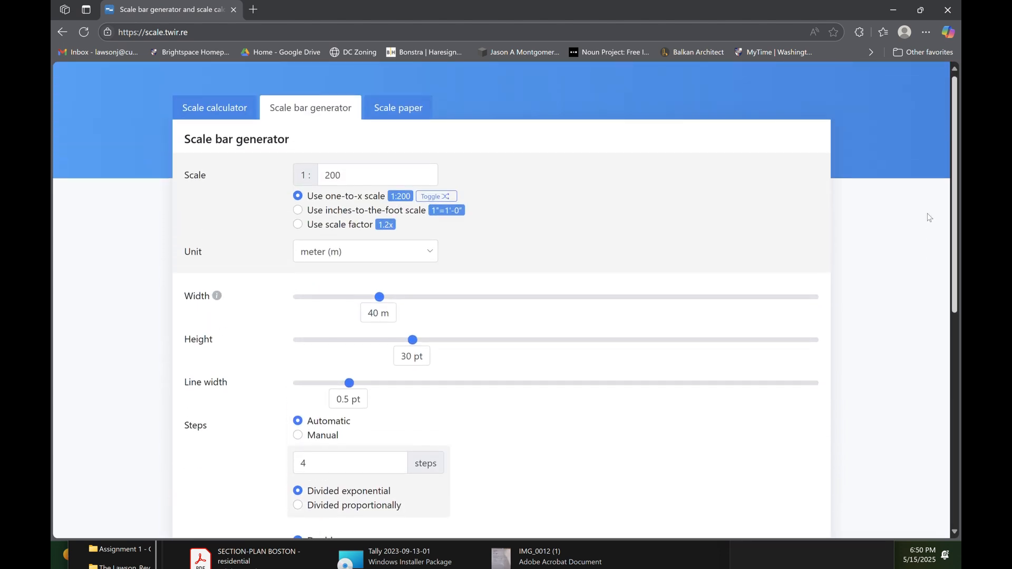
scroll(929, 217, "up", 1)
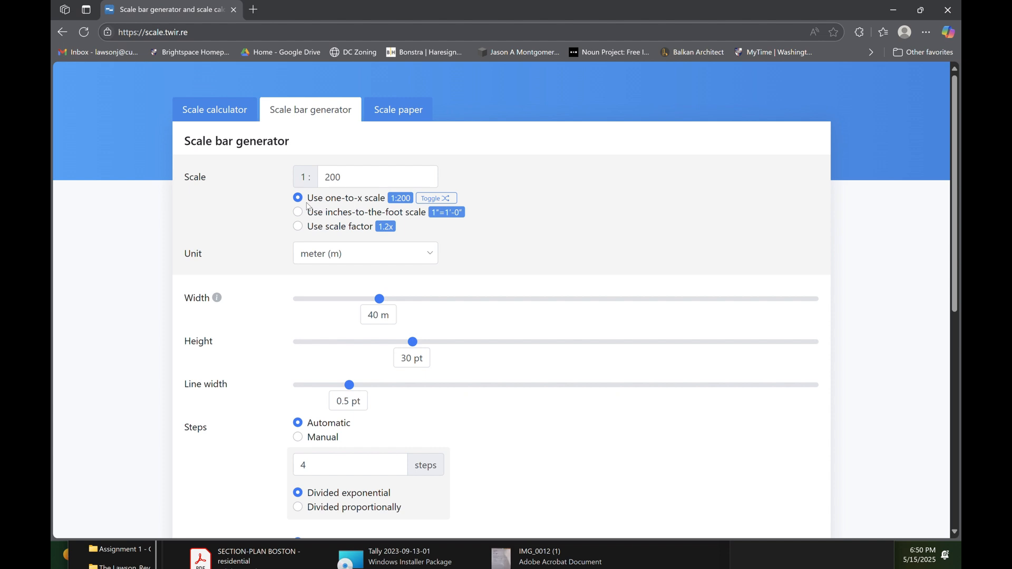
Use the inches-to-the-foot scale at 1" = 50'-0" and set the unit to foot (ft)
left_click(348, 216)
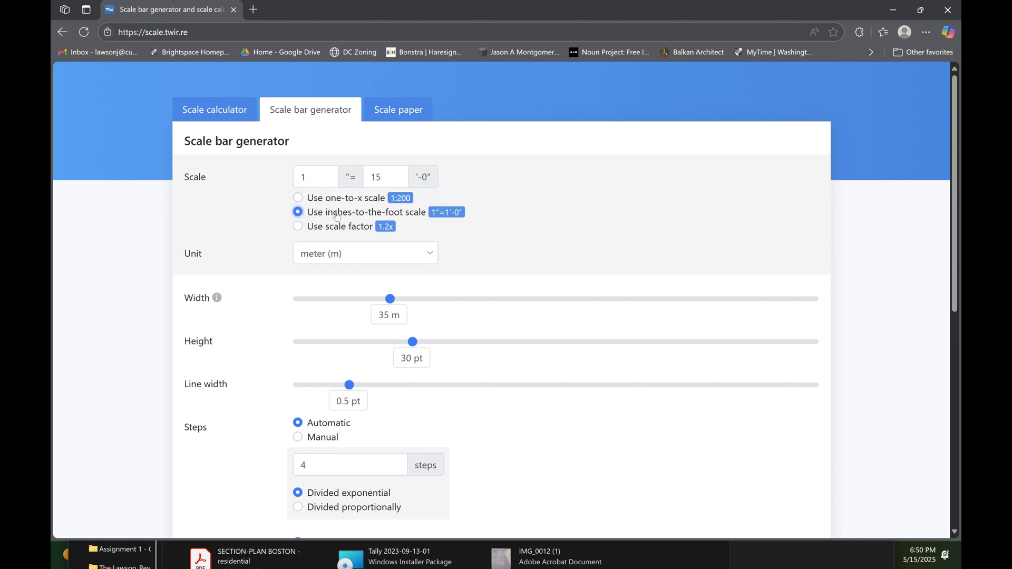
left_click(389, 179)
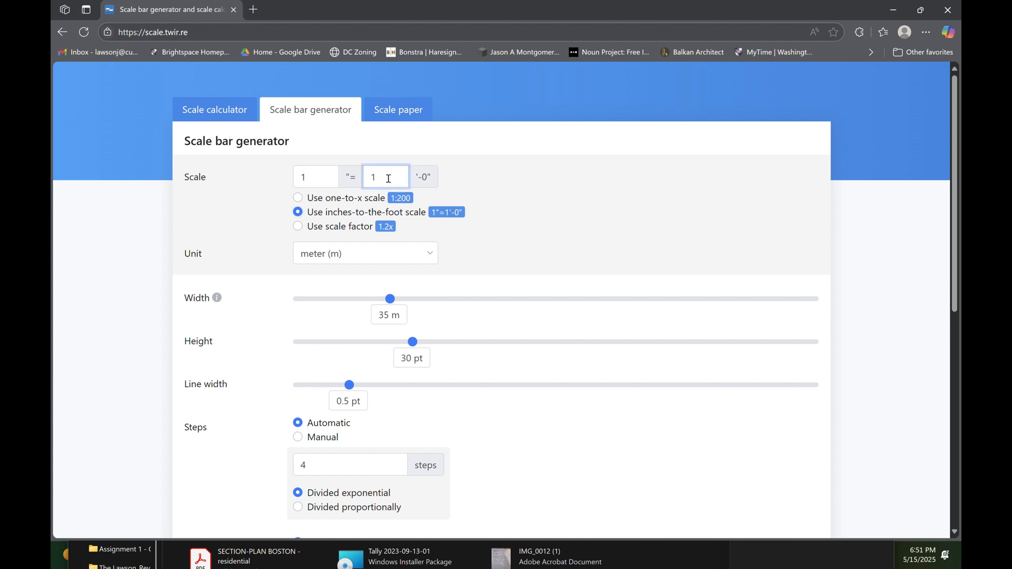
key("BackSpace")
type("50")
left_click(507, 183)
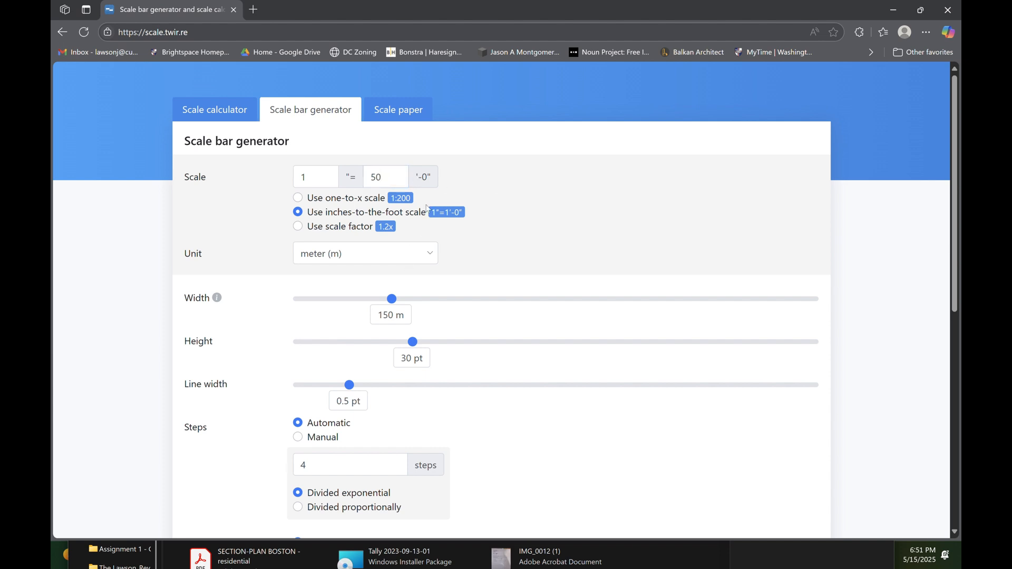
left_click(409, 253)
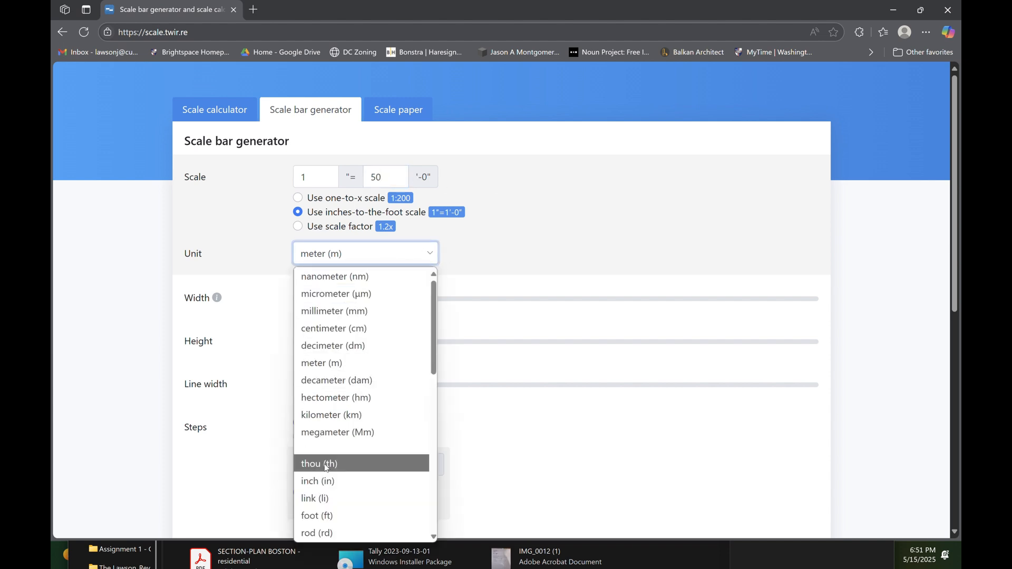
left_click(318, 517)
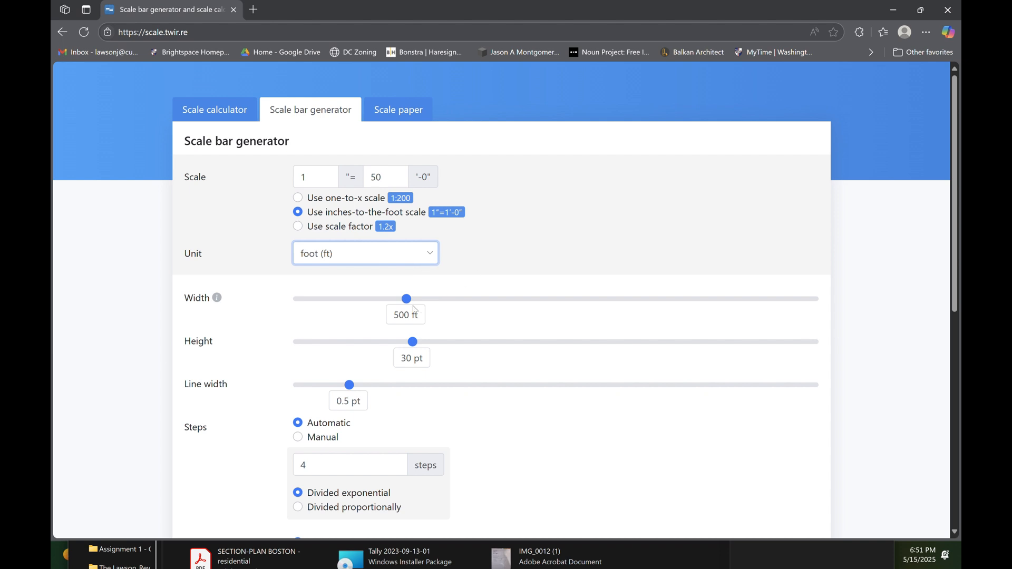
Set the scale bar's width to 200 ft and its line width to 0 pt, keeping the height at 30 pt
left_click_drag(408, 305, 302, 311)
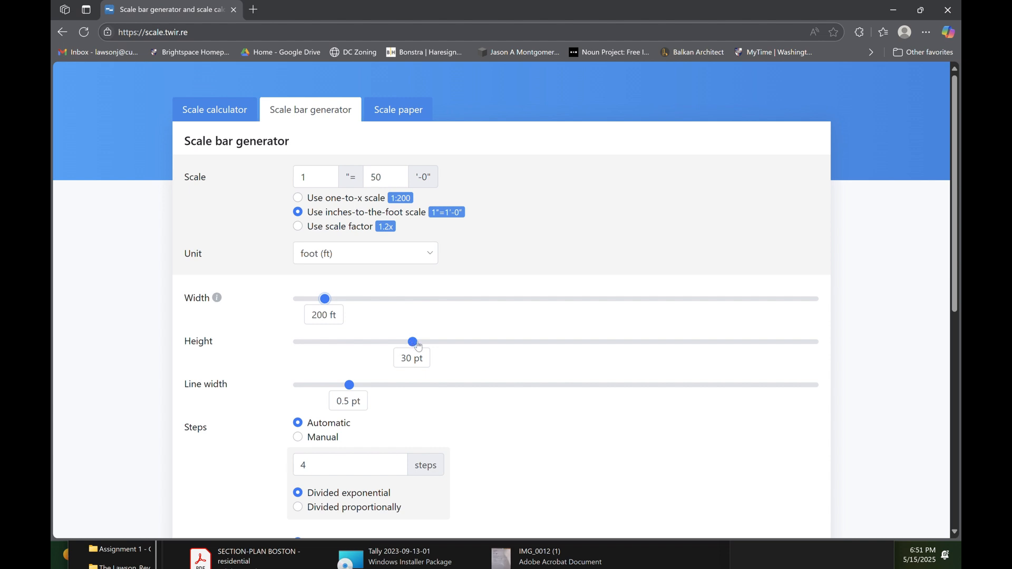
scroll(956, 195, "down", 4)
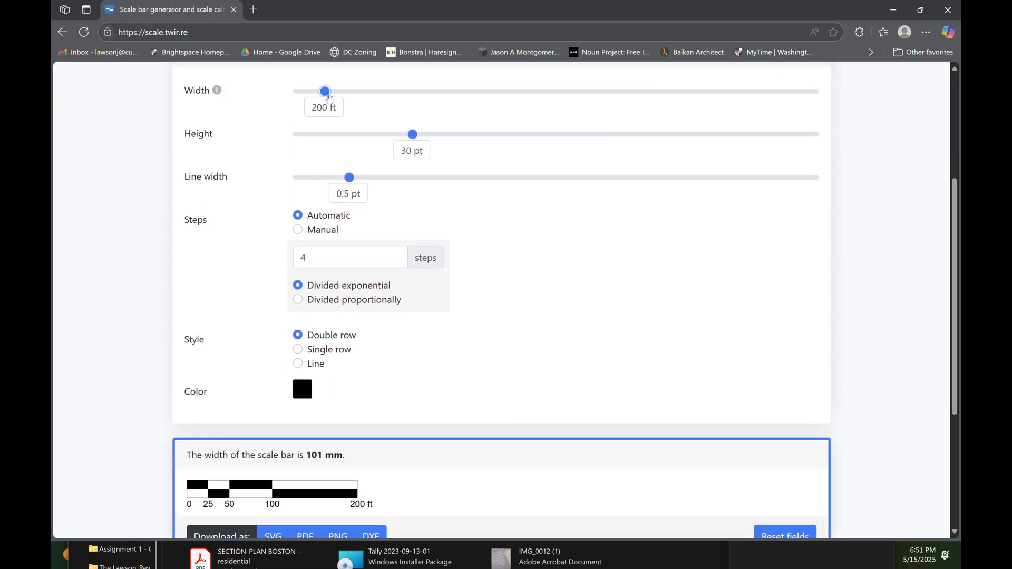
mouse_move(325, 91)
left_mouse_down()
mouse_move(382, 91)
mouse_move(326, 92)
left_mouse_up()
mouse_move(413, 136)
left_mouse_down()
mouse_move(347, 139)
mouse_move(434, 139)
mouse_move(391, 145)
mouse_move(413, 142)
left_mouse_up()
left_click_drag(352, 183, 299, 182)
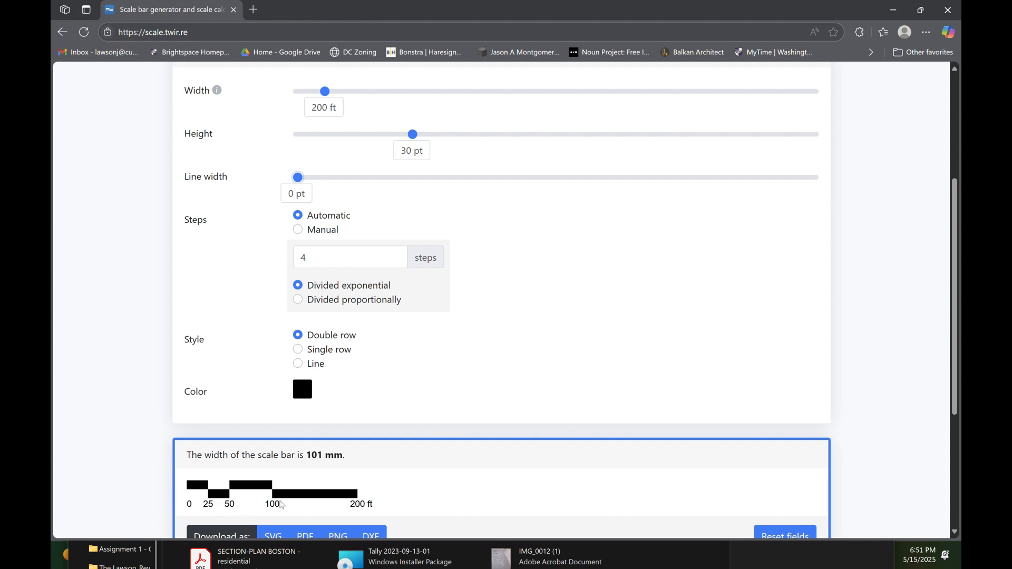
Try manual steps and the single row and line styles, returning to automatic steps and the double row style
left_click(298, 230)
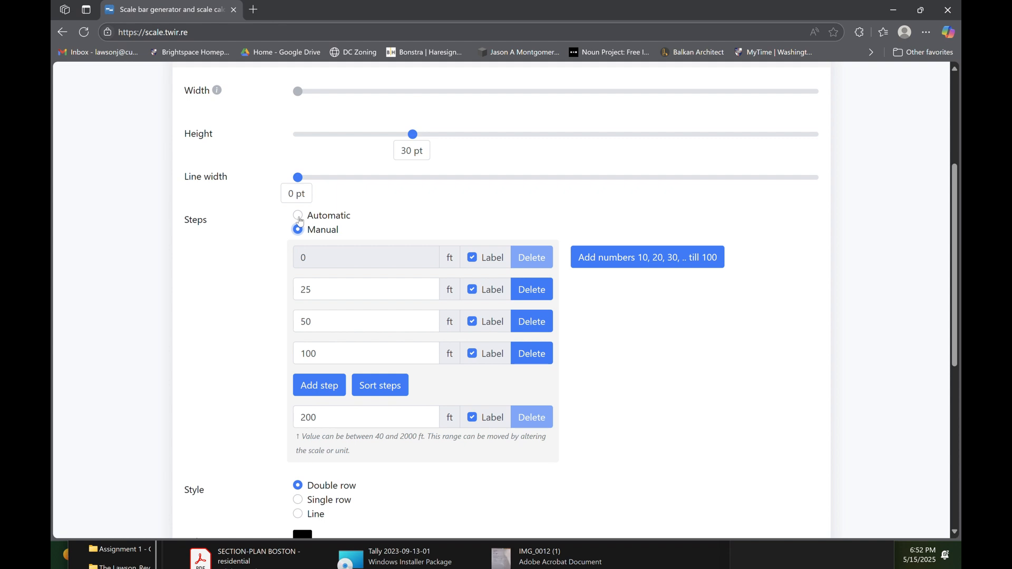
left_click(299, 217)
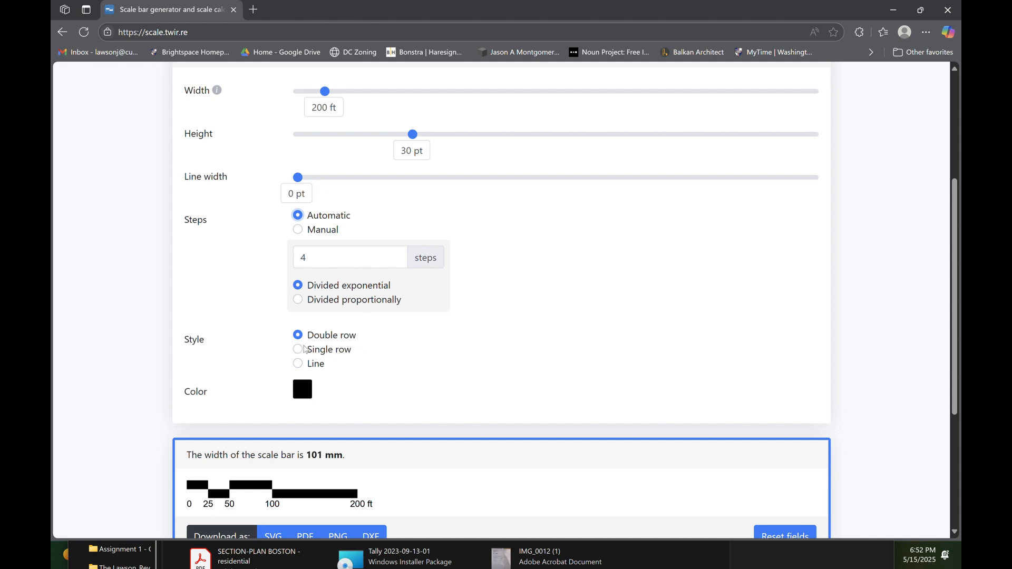
left_click(299, 352)
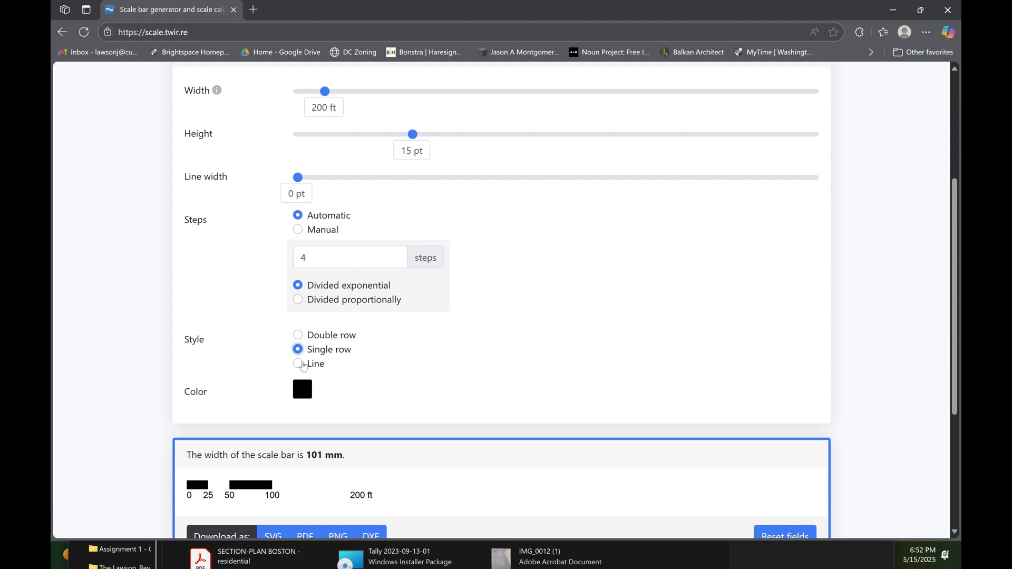
left_click(299, 364)
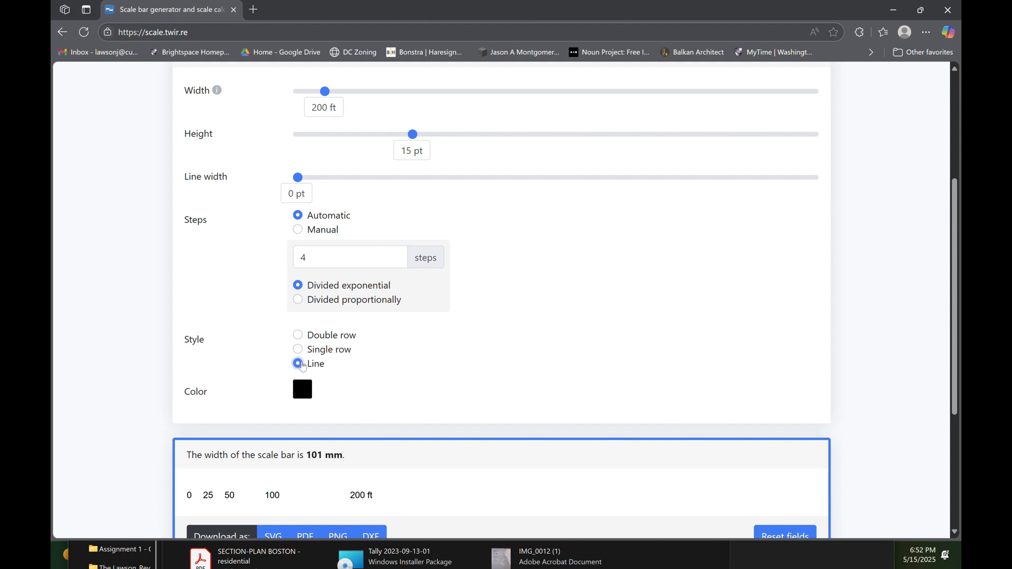
left_click(299, 350)
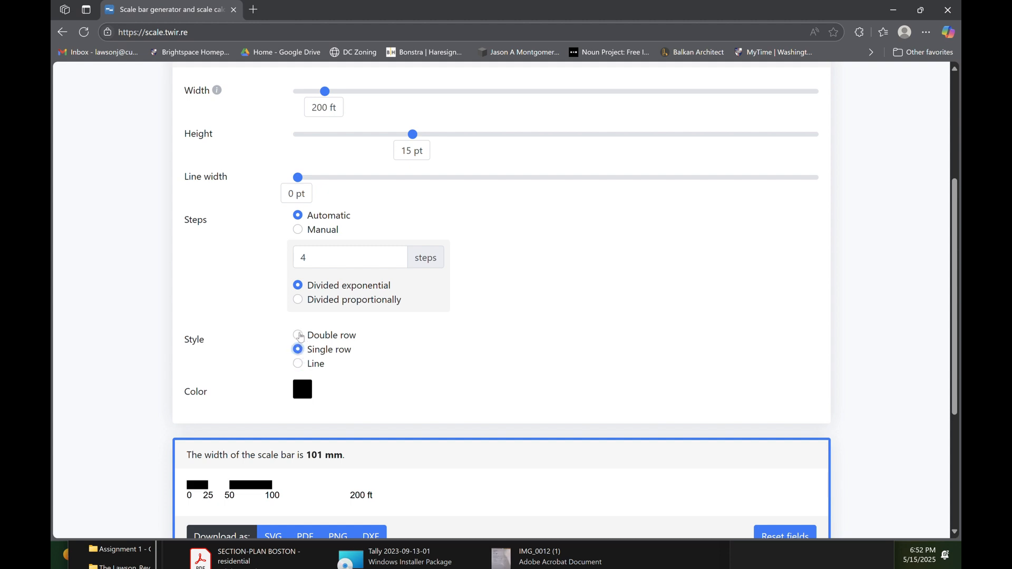
left_click(305, 336)
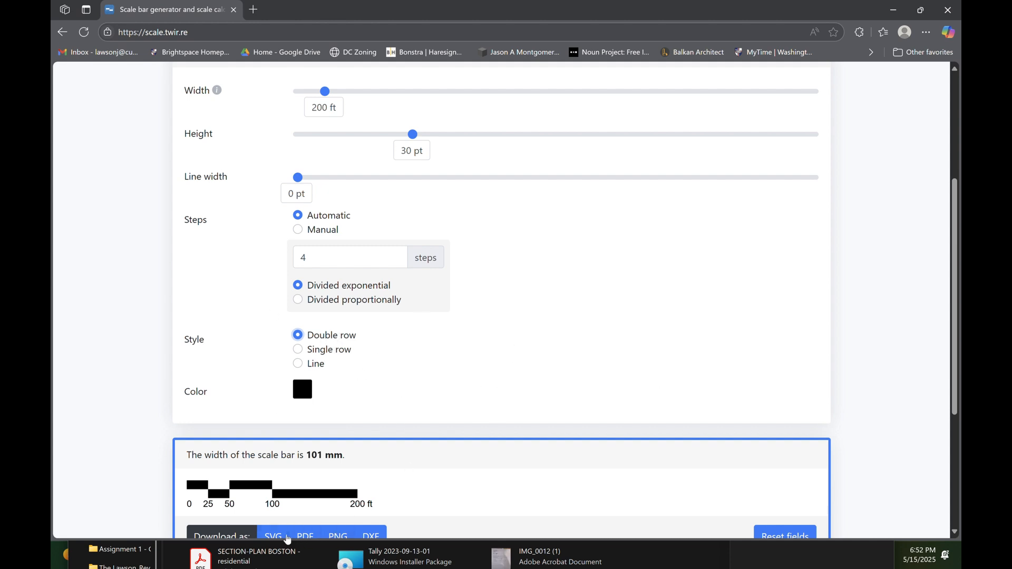
Download the scale bar as an SVG and open the downloaded file in Illustrator
scroll(351, 409, "down", 3)
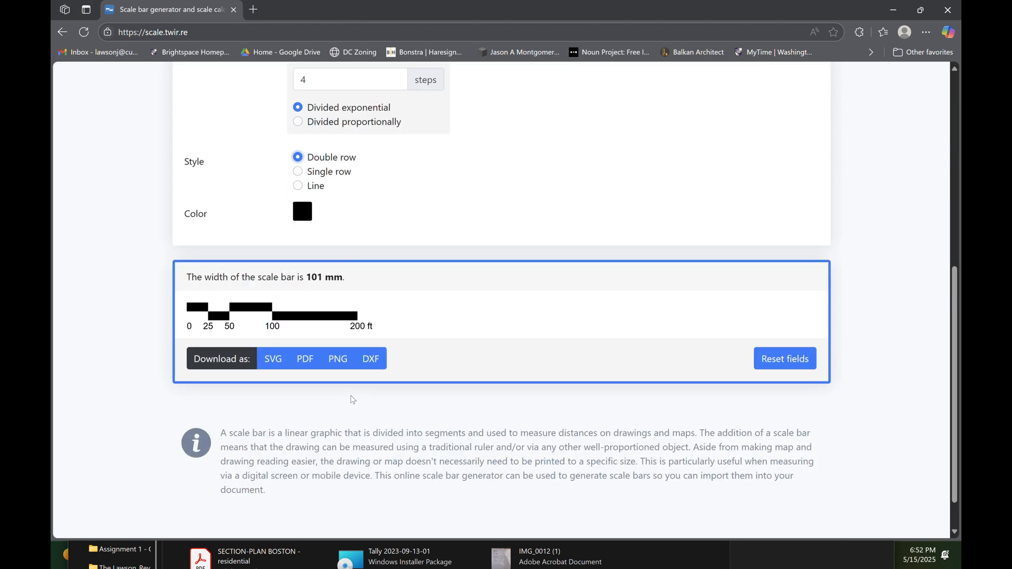
left_click(272, 361)
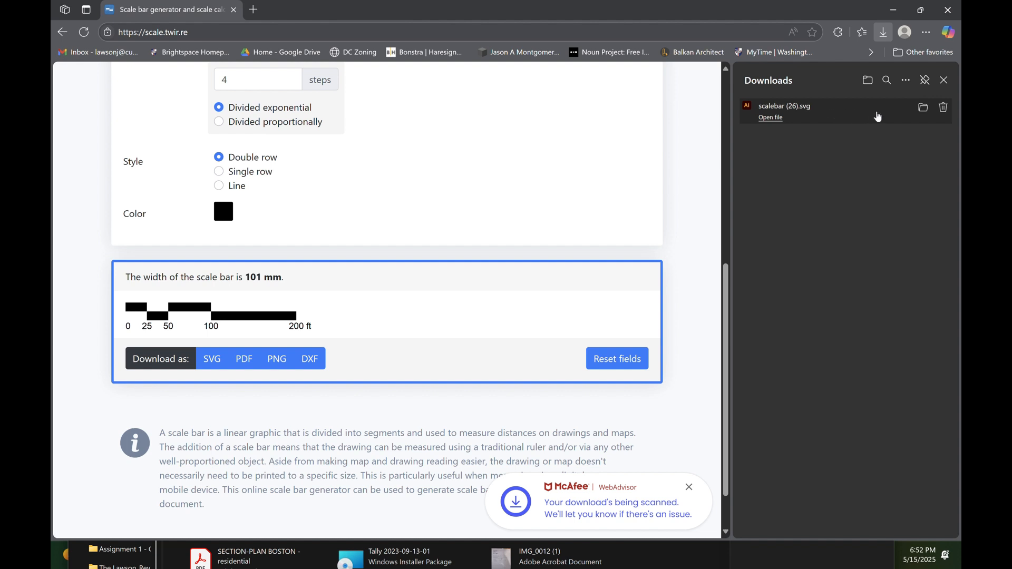
left_click(923, 107)
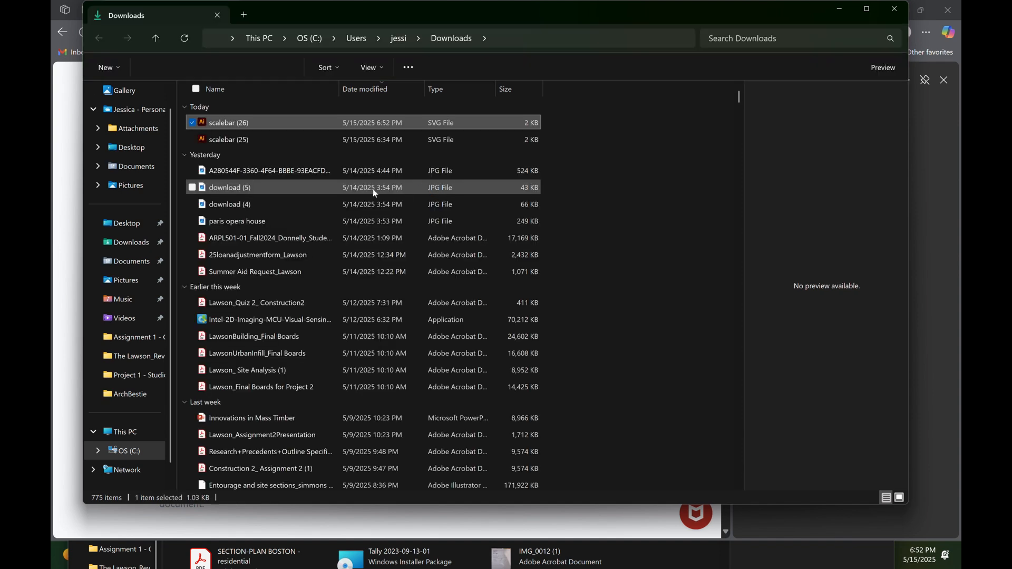
double_click(243, 124)
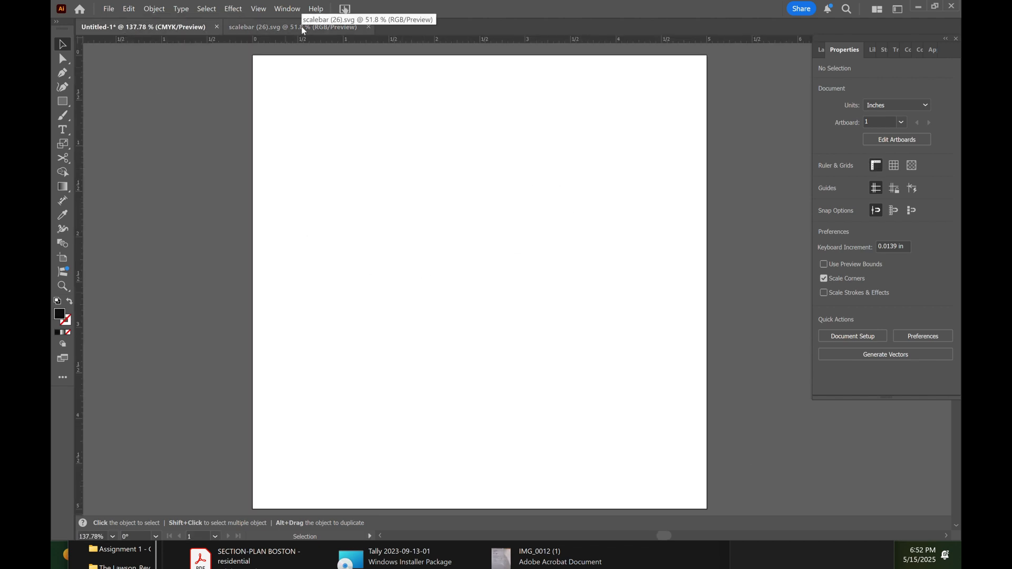
Select all the scale bar artwork in scalebar (26).svg and copy it
left_click(111, 9)
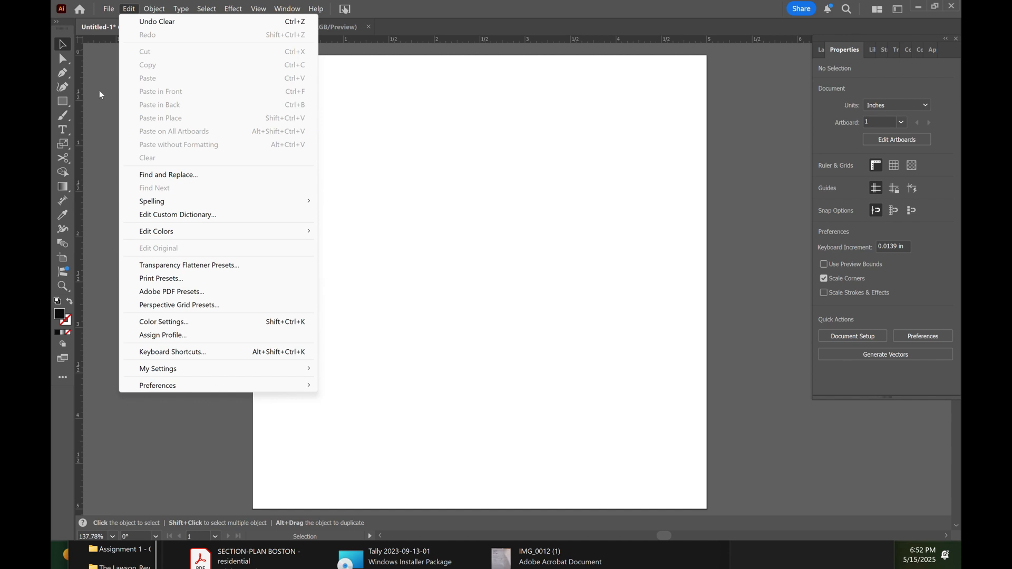
left_click(100, 90)
left_click(339, 27)
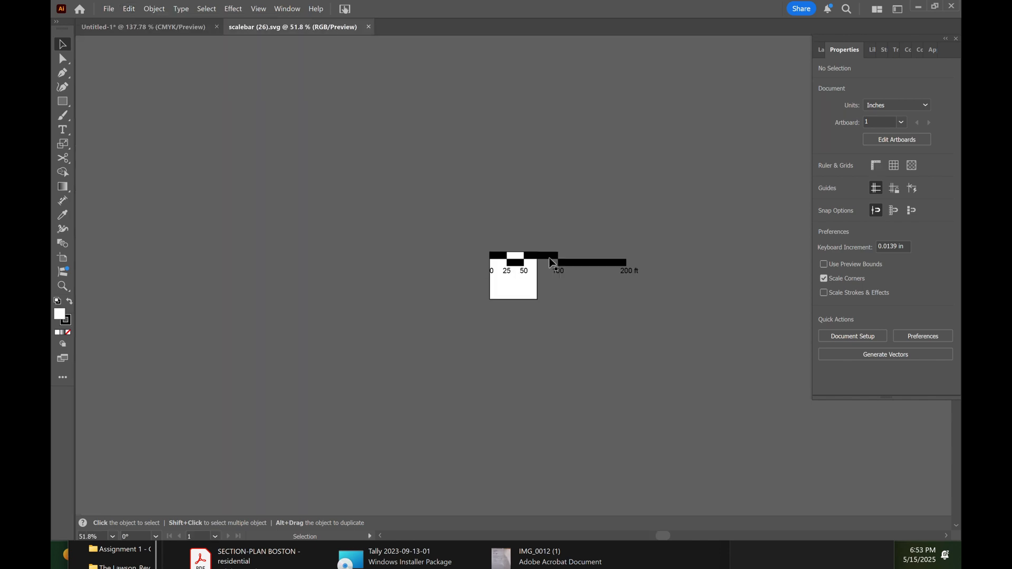
key("ctrl+a")
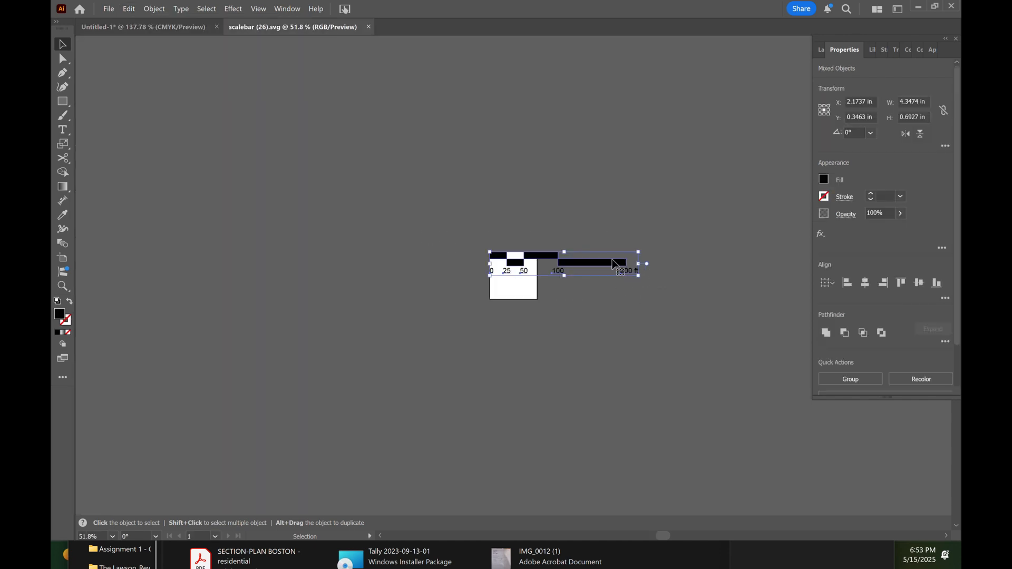
key("a")
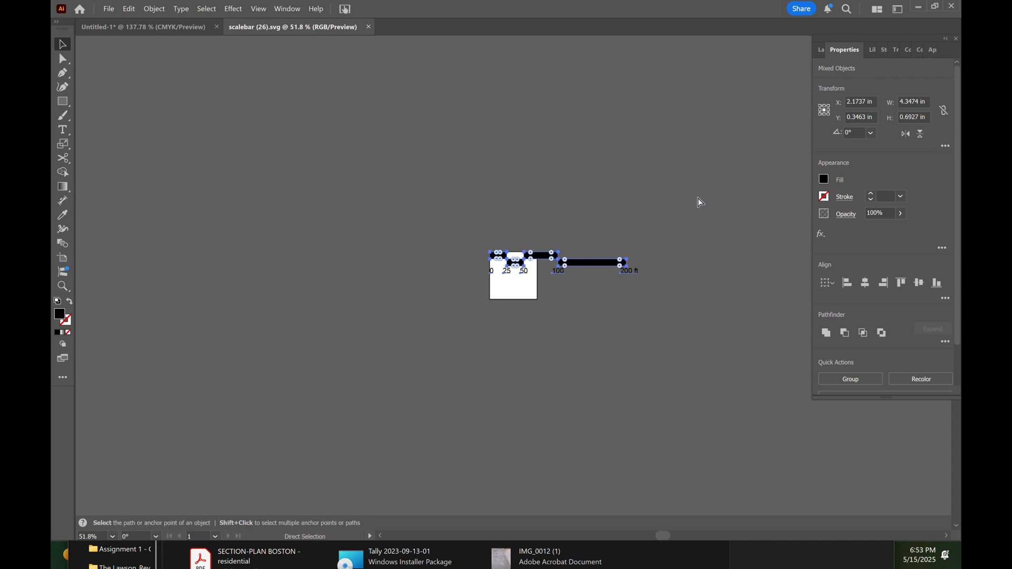
key("v")
right_click(611, 262)
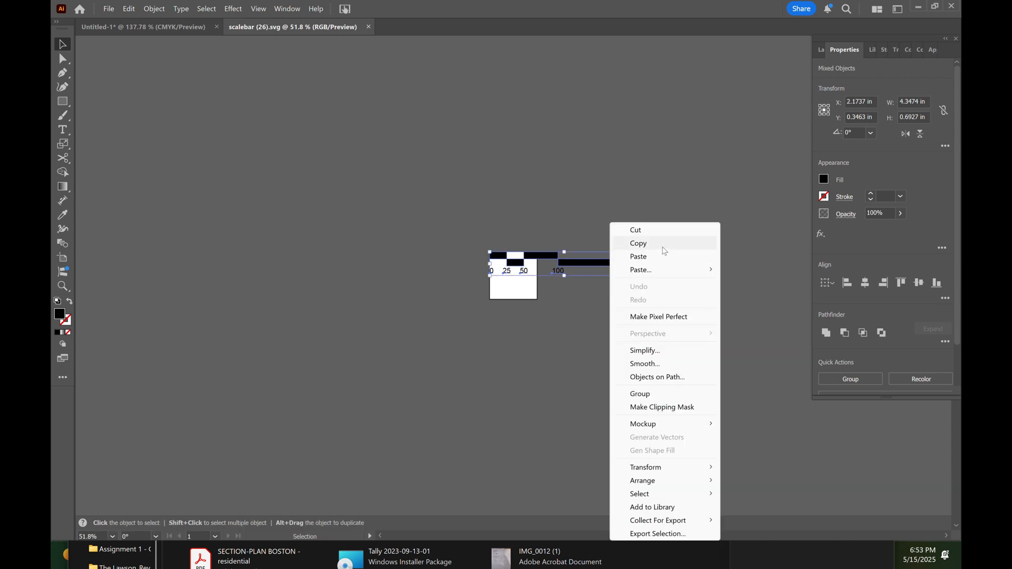
left_click(664, 247)
Paste the scale bar into the Untitled-1 document and move it fully inside the artboard, near its middle
left_click(143, 29)
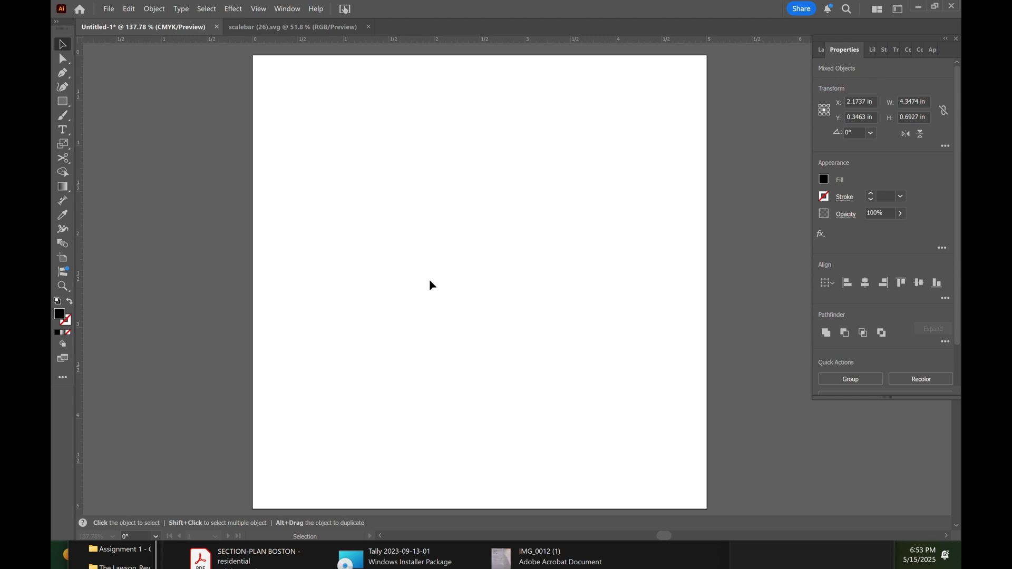
right_click(371, 247)
left_click(421, 280)
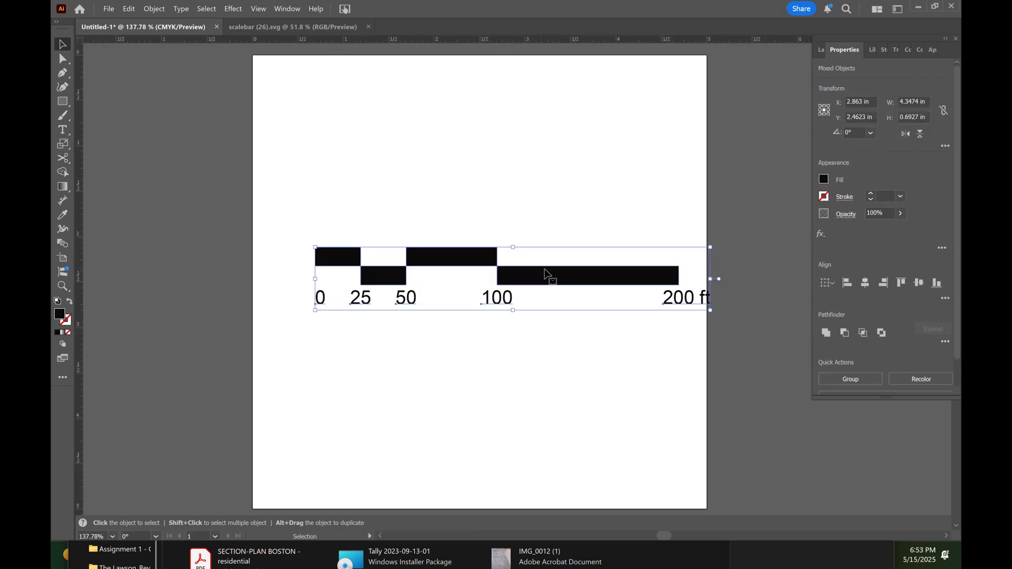
left_click_drag(547, 274, 618, 275)
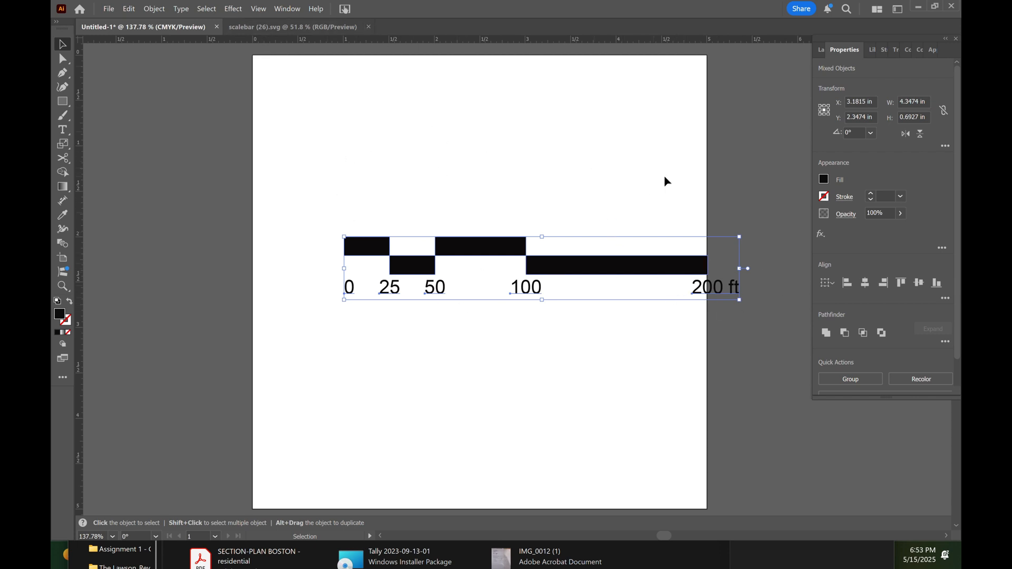
left_click_drag(642, 262, 601, 296)
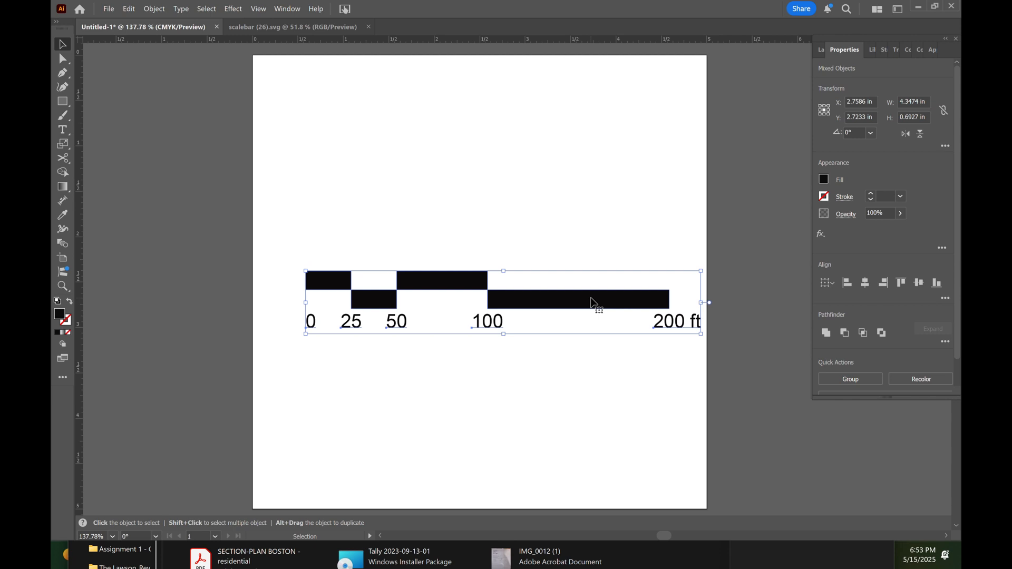
left_click_drag(591, 301, 580, 302)
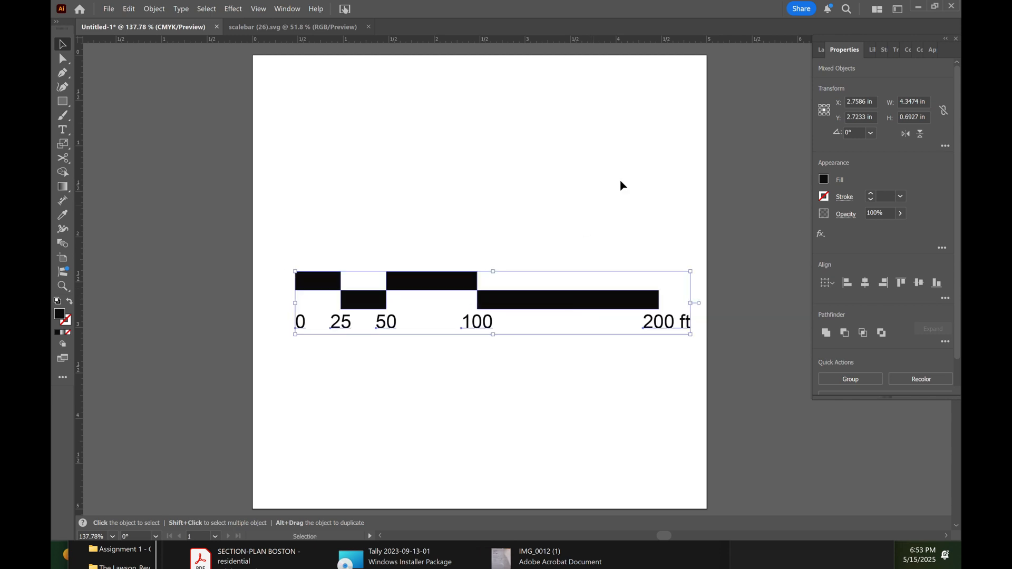